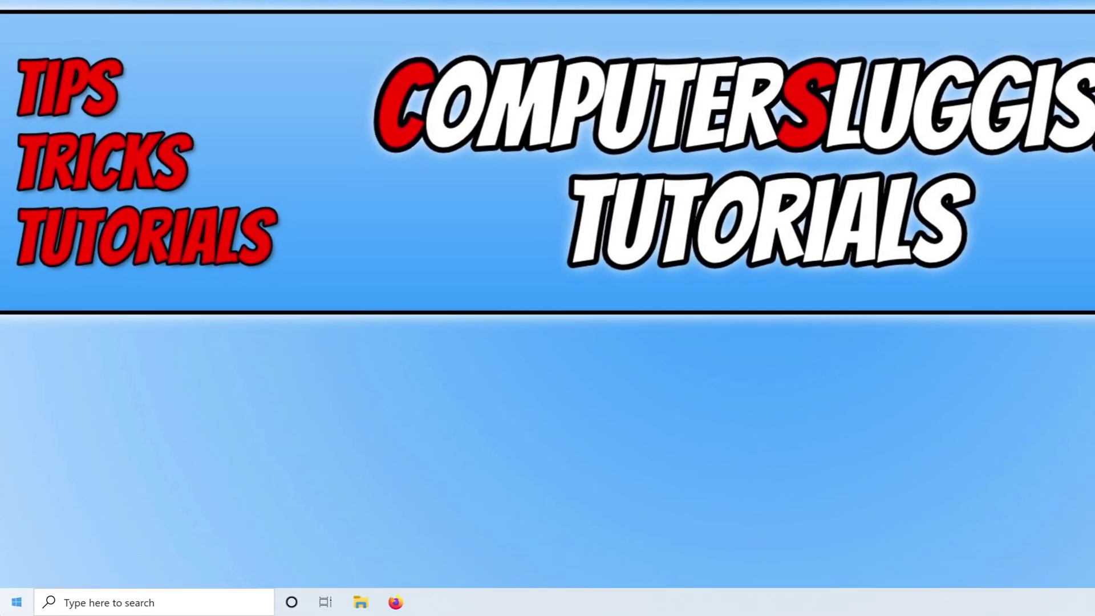
Step: Launch the Windows Security app from Settings > Update & Security > Windows Security
right_click(3, 614)
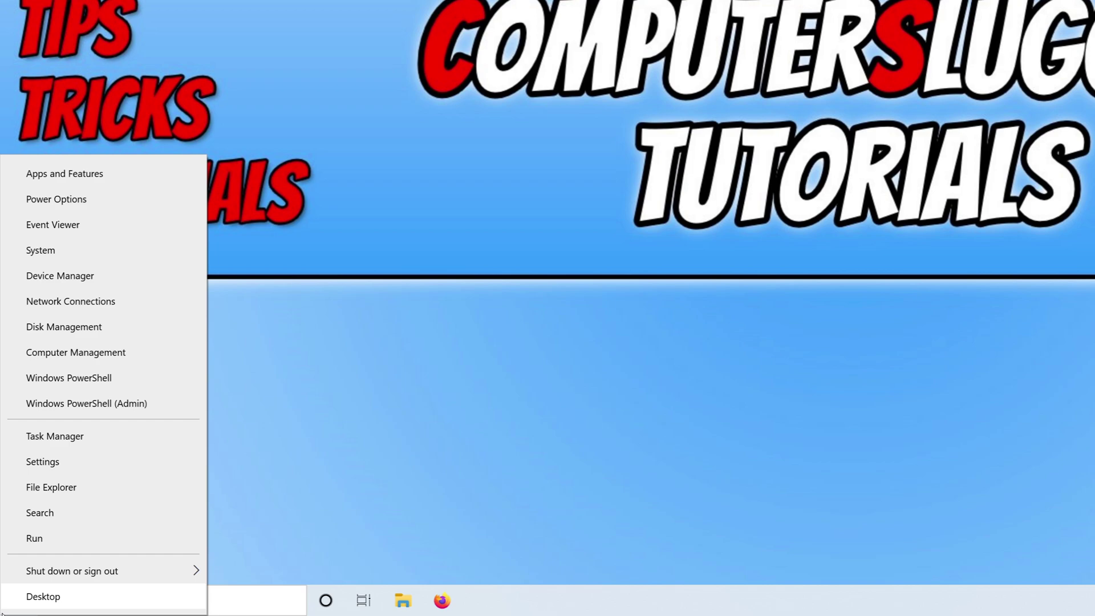
left_click(90, 463)
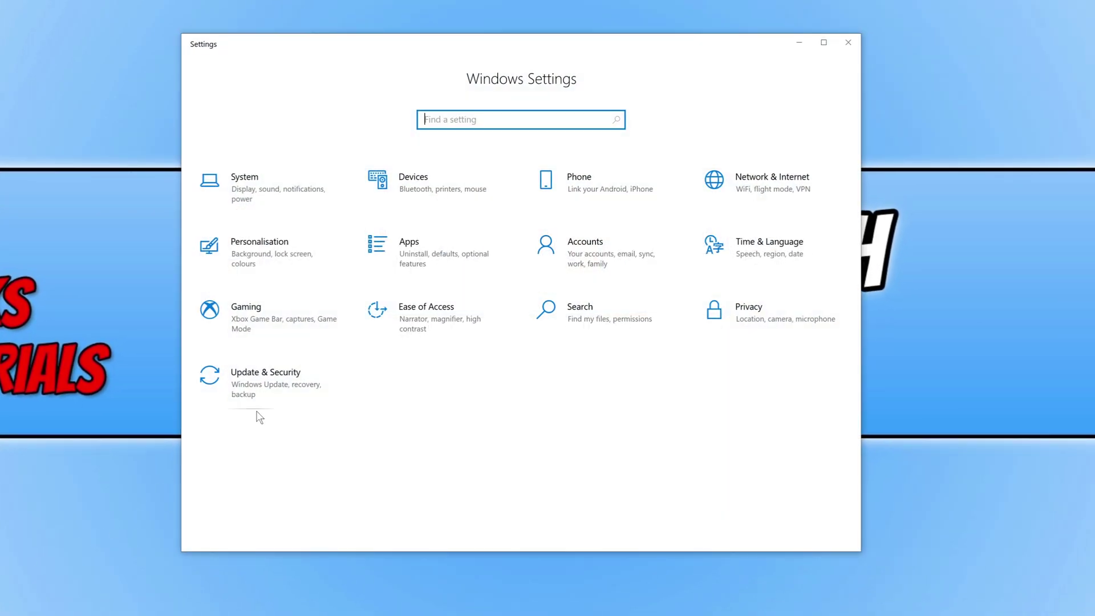
left_click(271, 393)
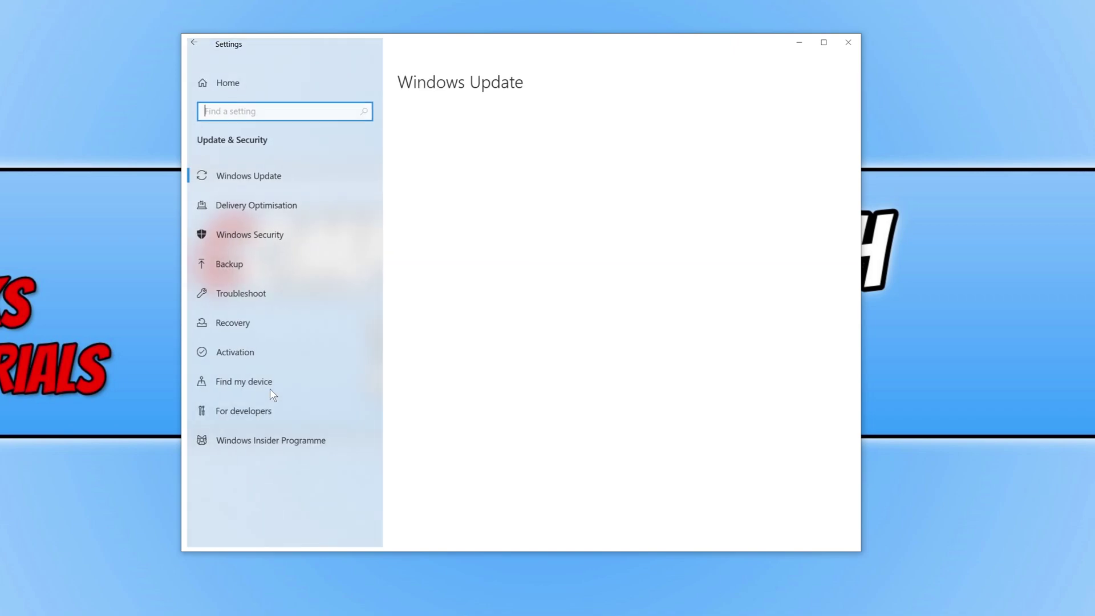
left_click(310, 238)
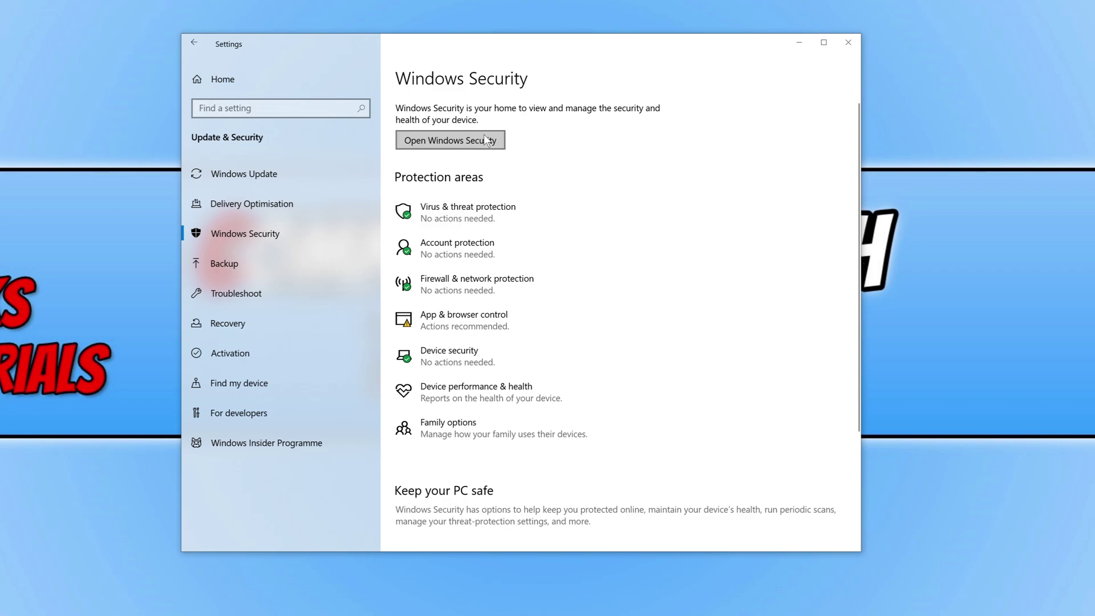
left_click(496, 138)
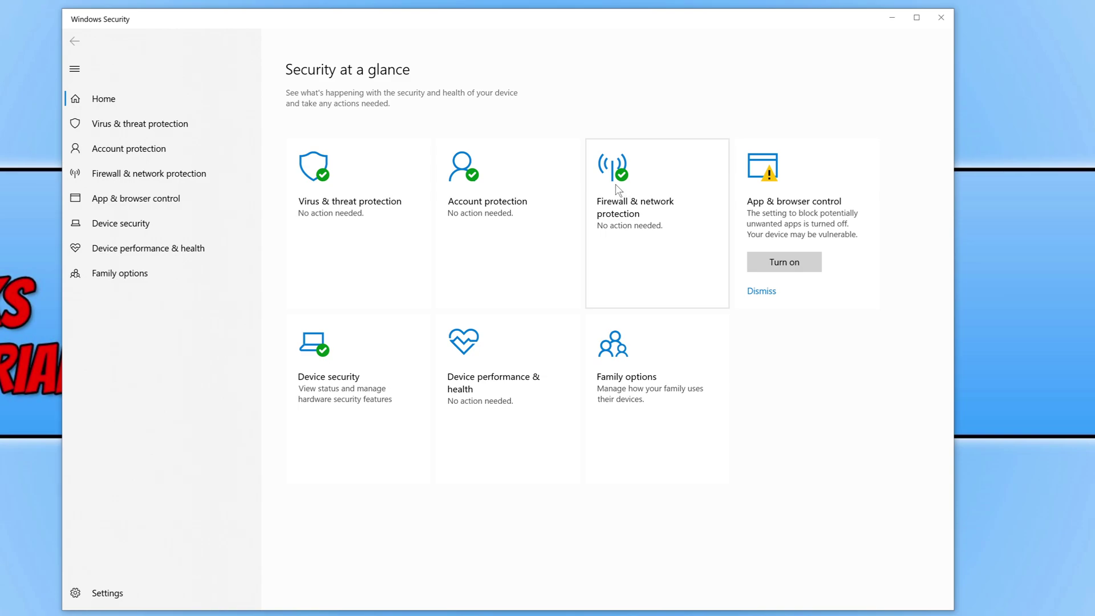
left_click(337, 164)
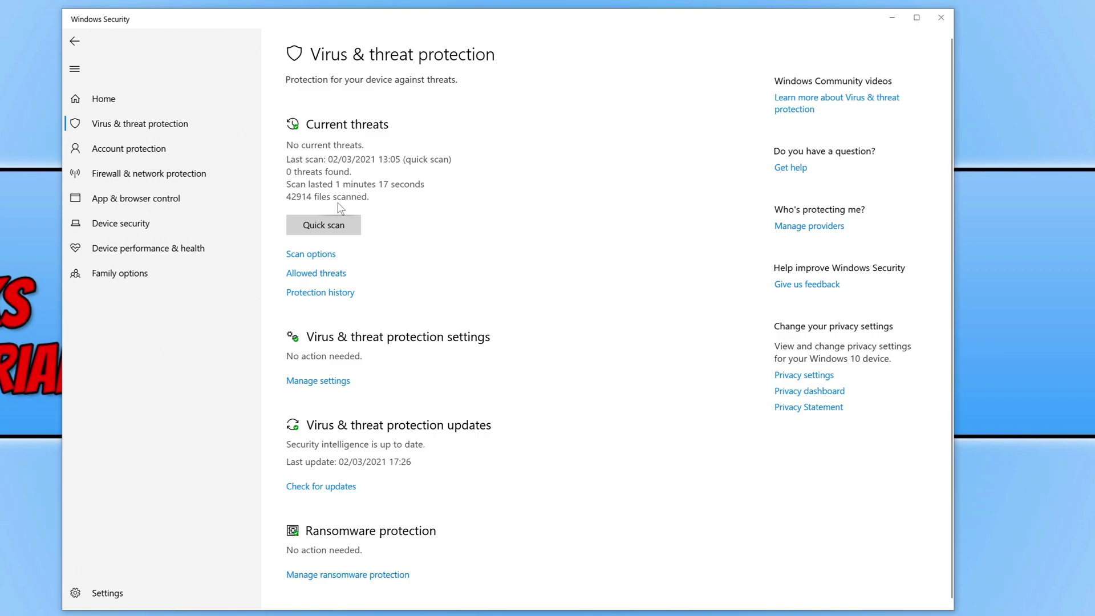
Step: Show the scan types: quick, full, custom and Microsoft Defender Offline scan
left_click(318, 255)
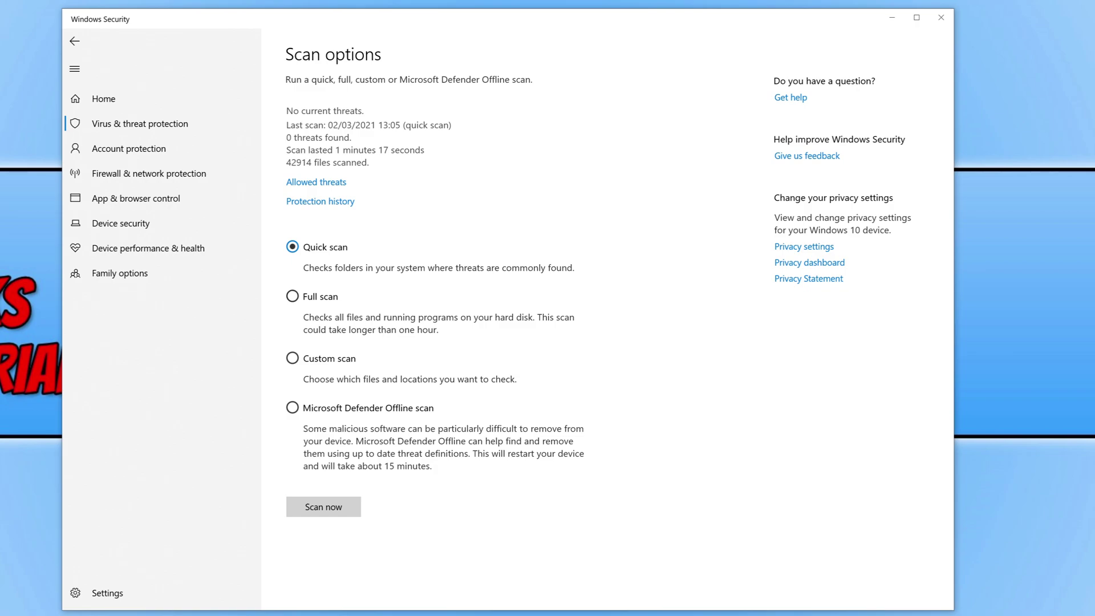
Step: Select Custom scan, then view the Allowed threats list with the CoinMiner and HoneyMiner entries
left_click(333, 363)
left_click(336, 182)
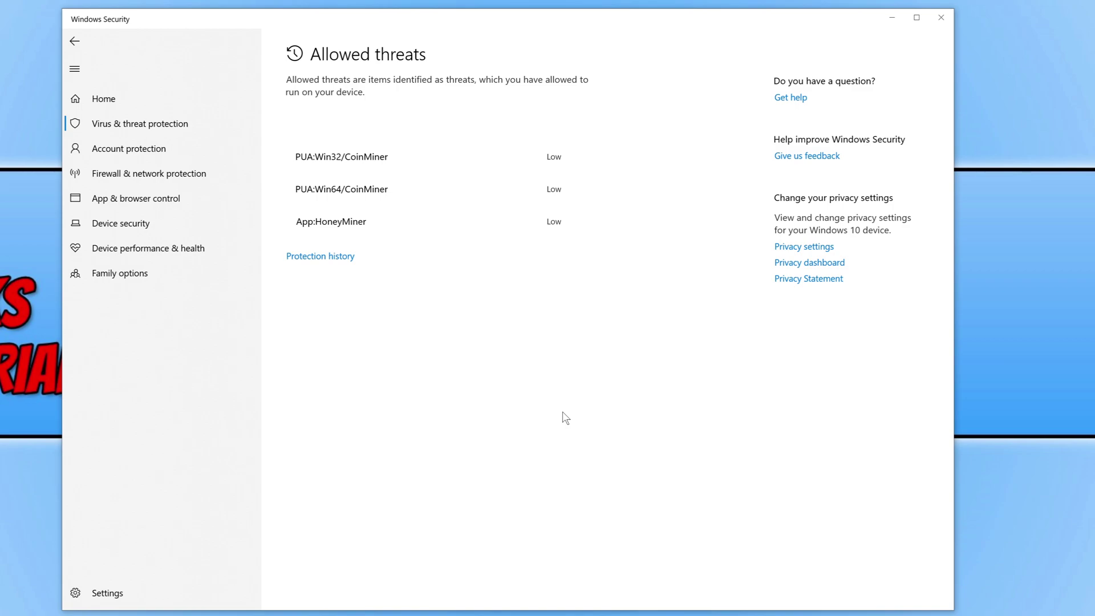
Step: Look over the protection history, then go back to the Virus & threat protection overview
left_click(74, 41)
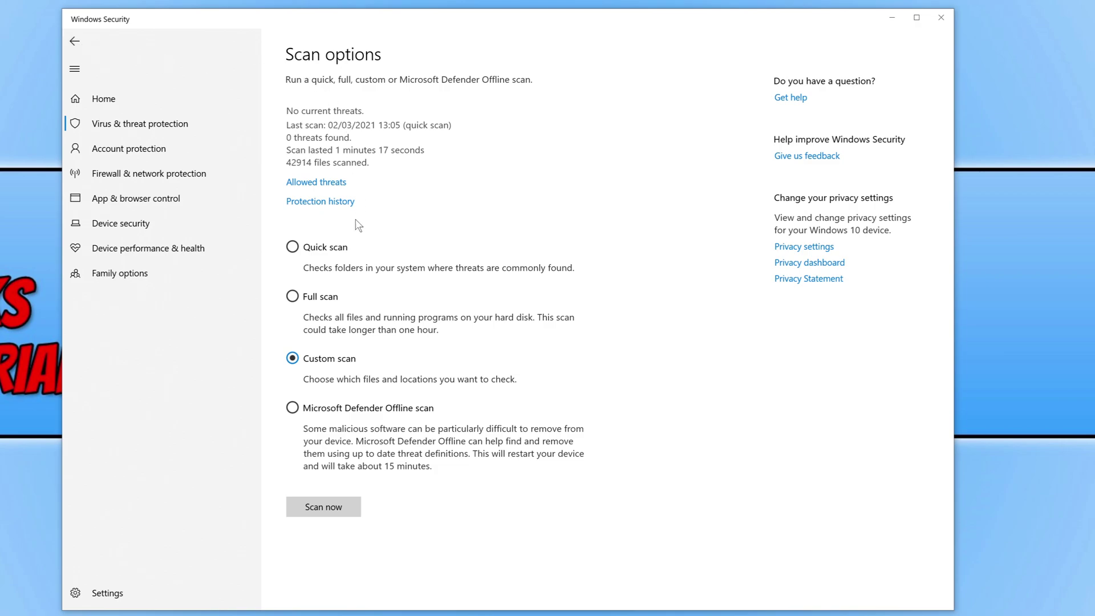
left_click(348, 202)
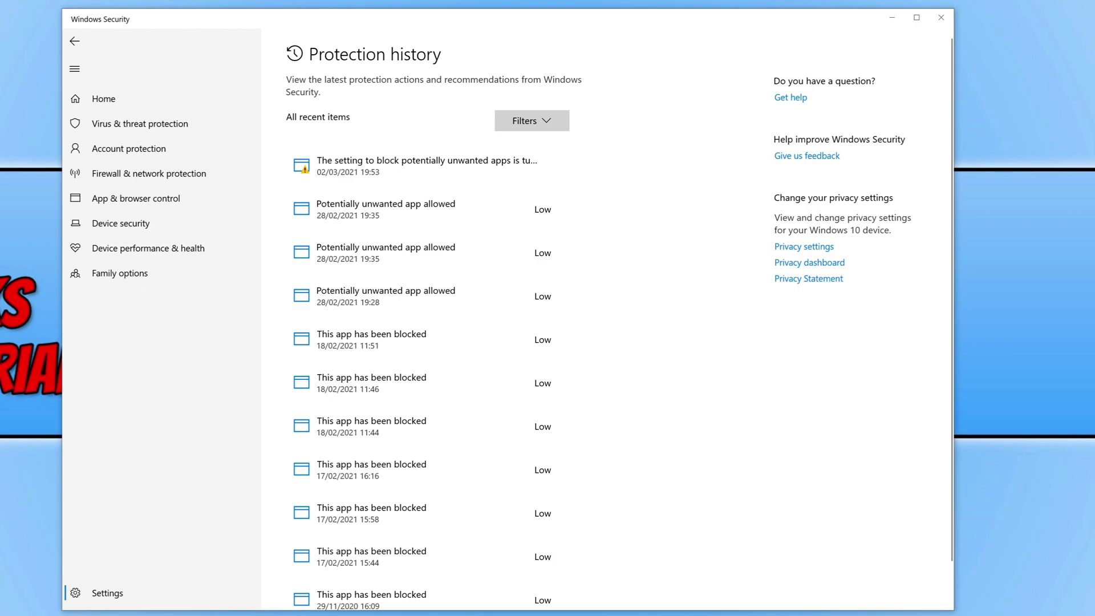
left_click(80, 40)
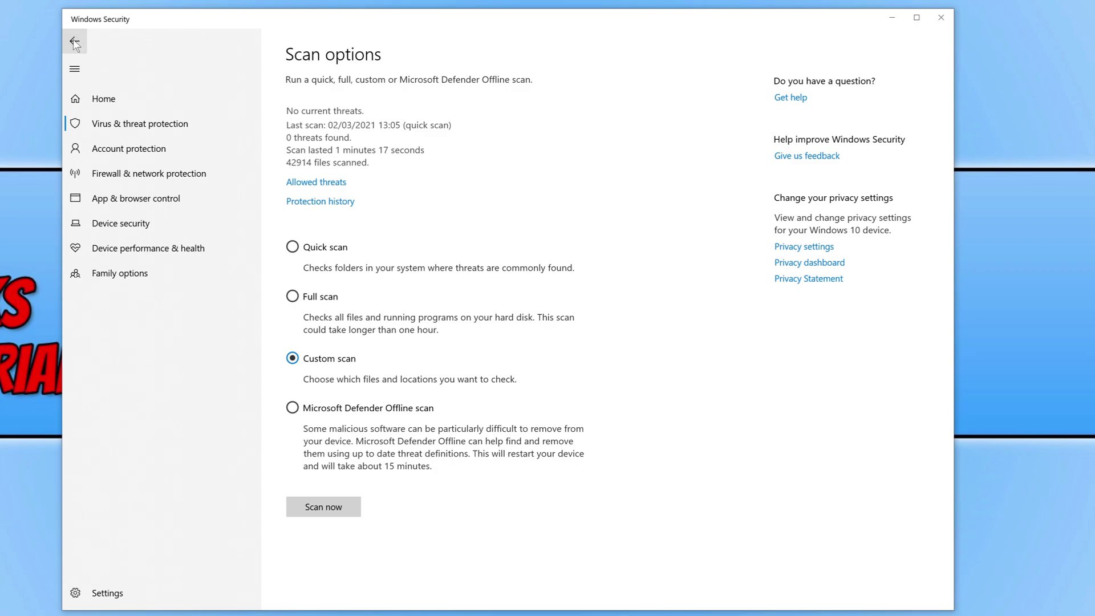
left_click(74, 42)
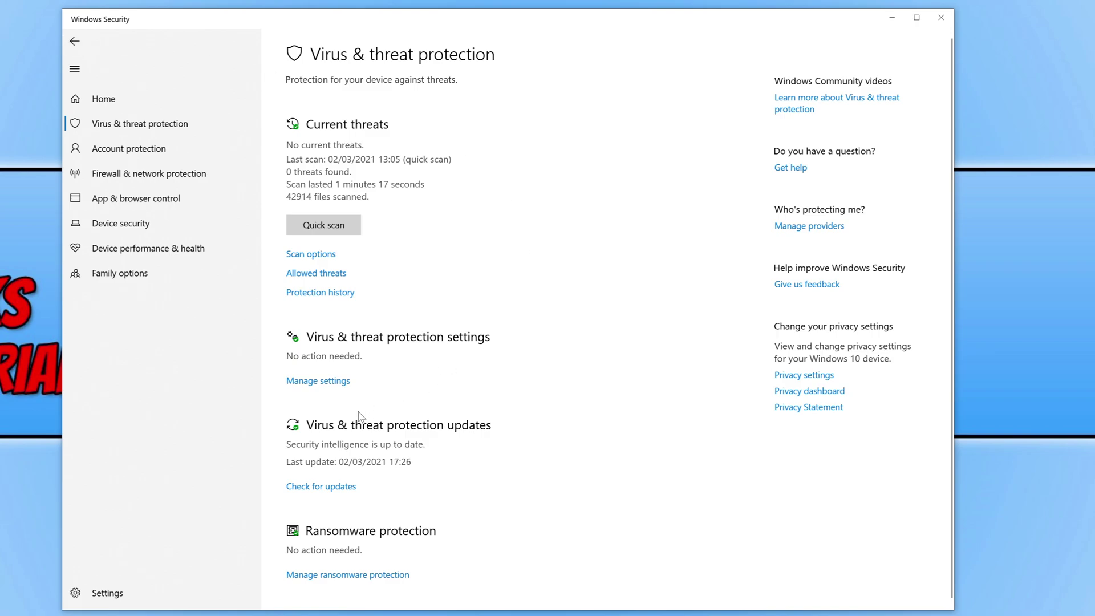
Step: Open Virus & threat protection settings and scroll through real-time, cloud-delivered and Tamper Protection
left_click(317, 381)
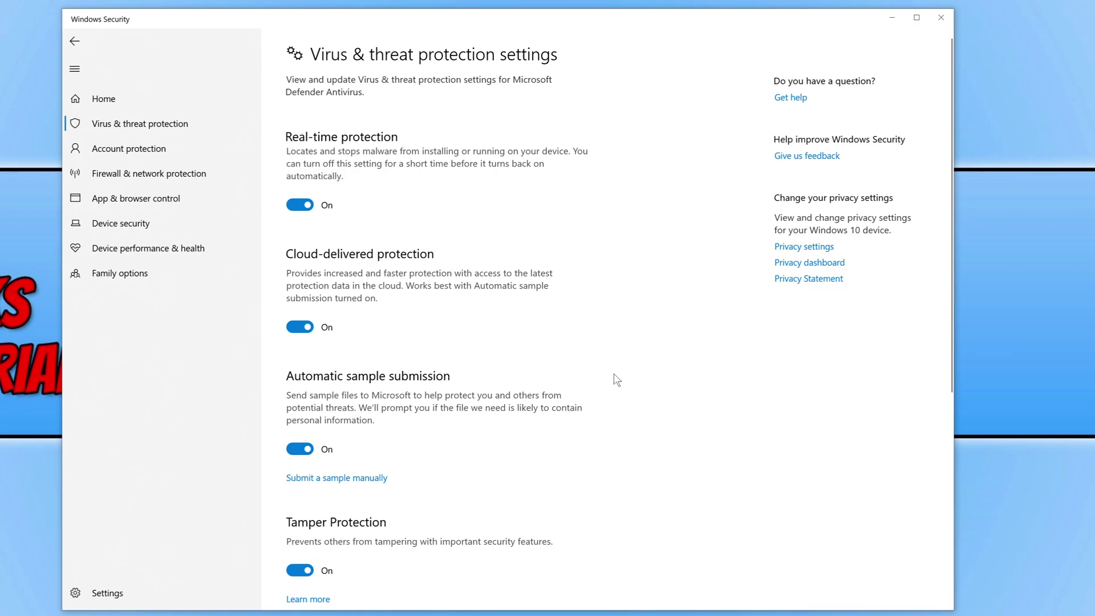
scroll(616, 430, "down", 3)
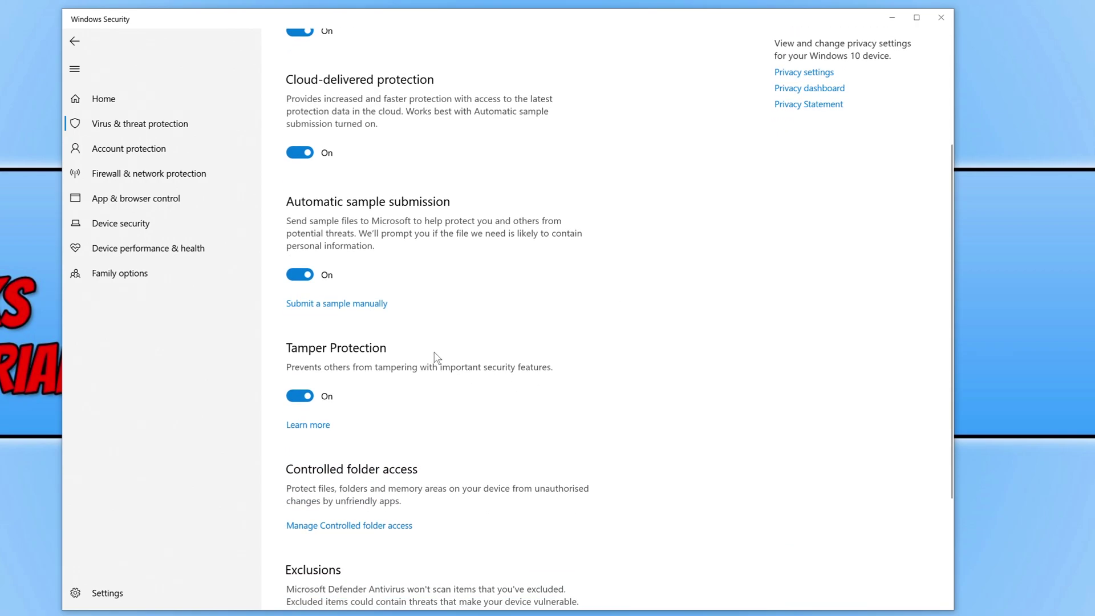
scroll(626, 473, "up", 3)
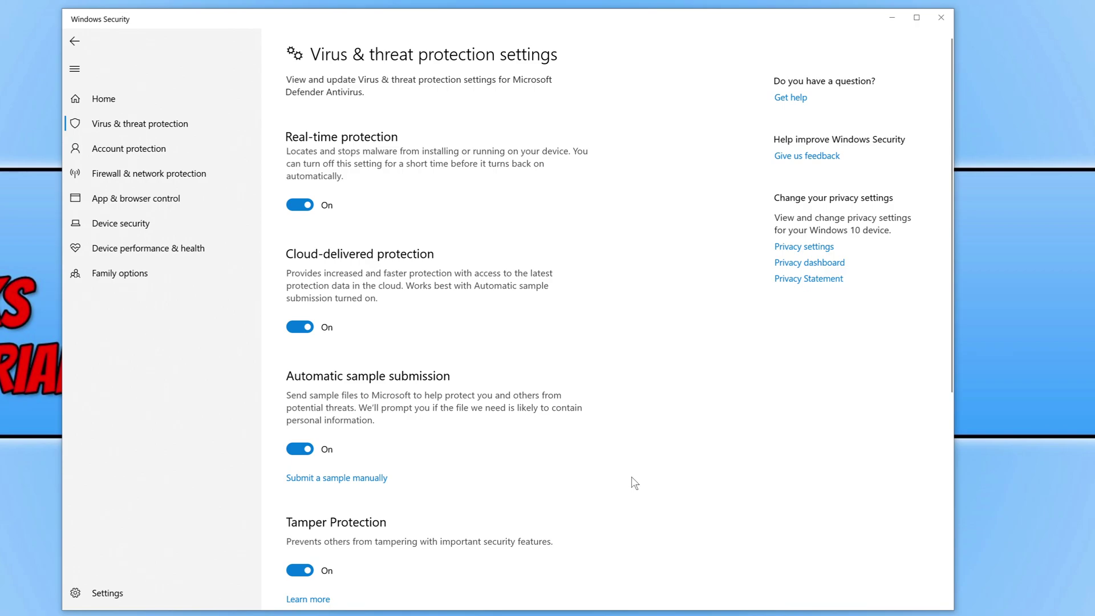
scroll(636, 461, "down", 4)
scroll(640, 461, "down", 2)
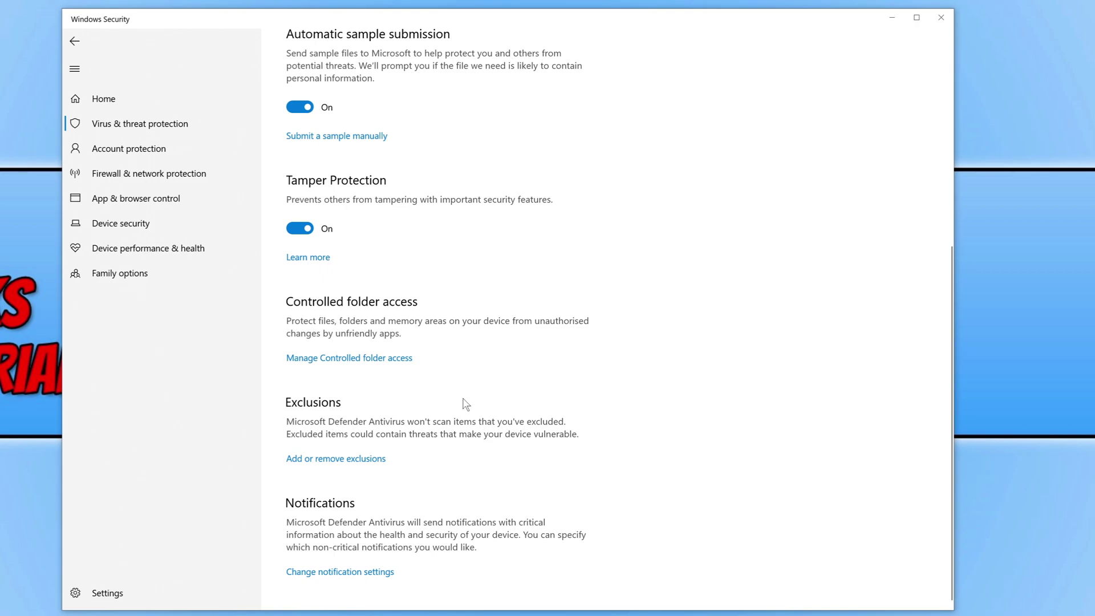
Step: View the empty antivirus exclusions list, then return to Virus & threat protection
left_click(338, 460)
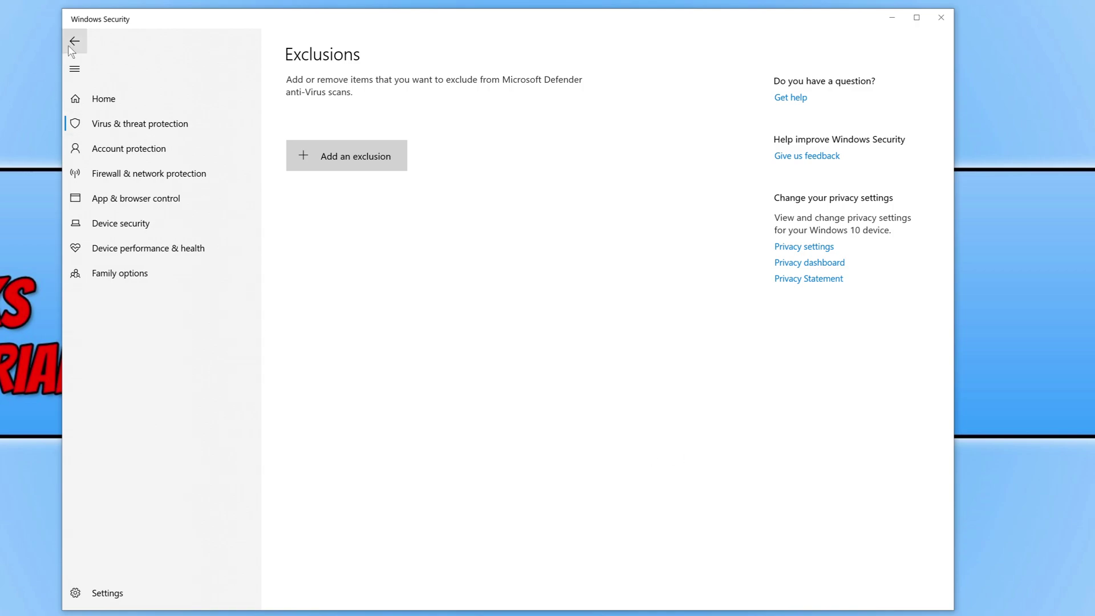
left_click(157, 130)
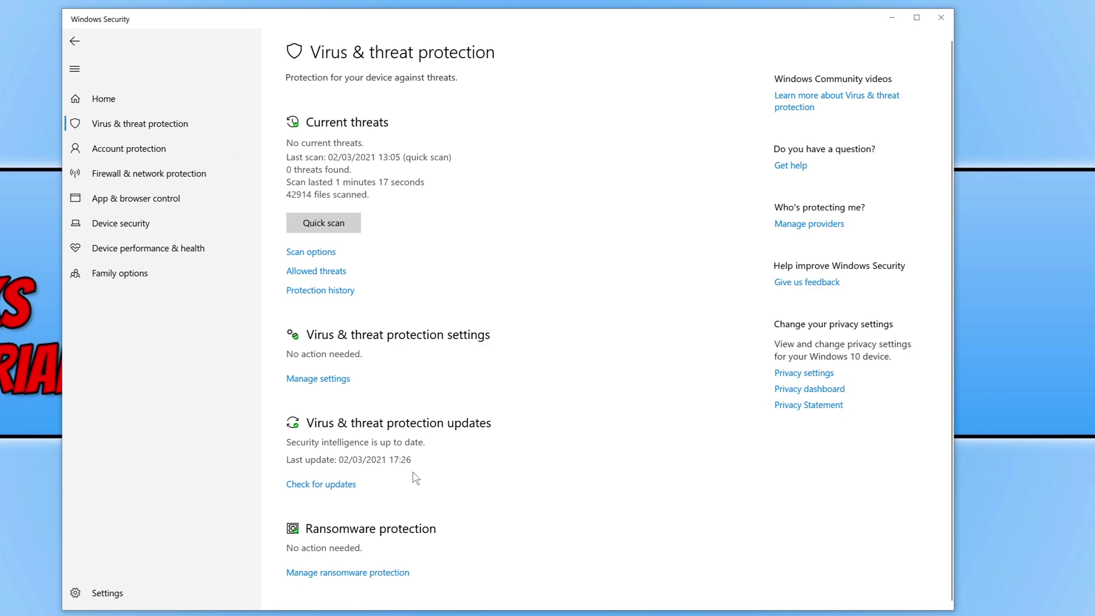
Step: Run a manual security intelligence update check, then return to Virus & threat protection
left_click(339, 492)
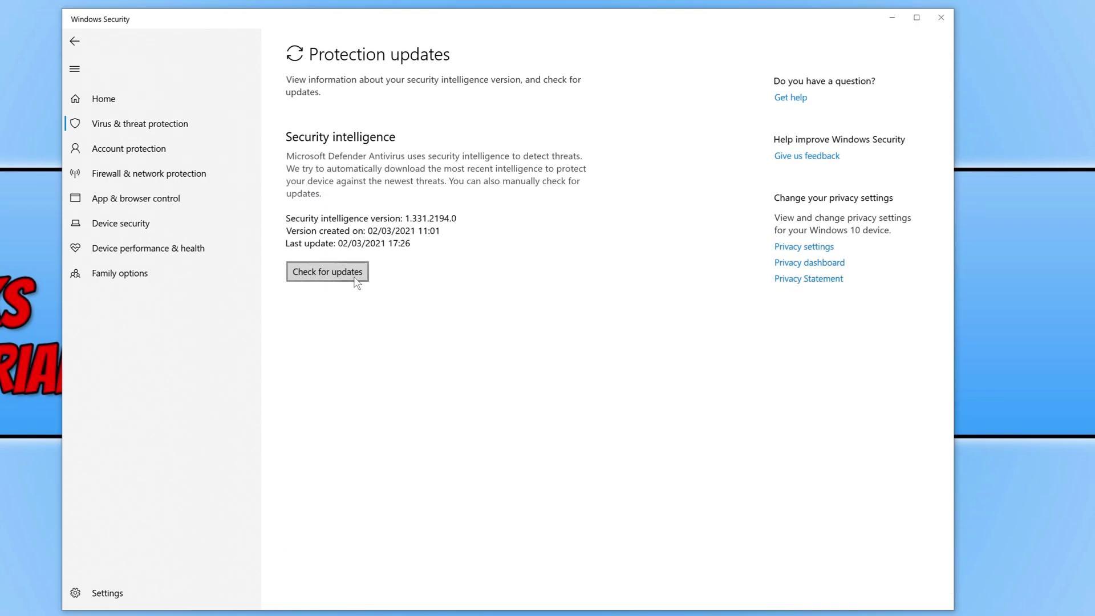
left_click(350, 277)
left_click(194, 132)
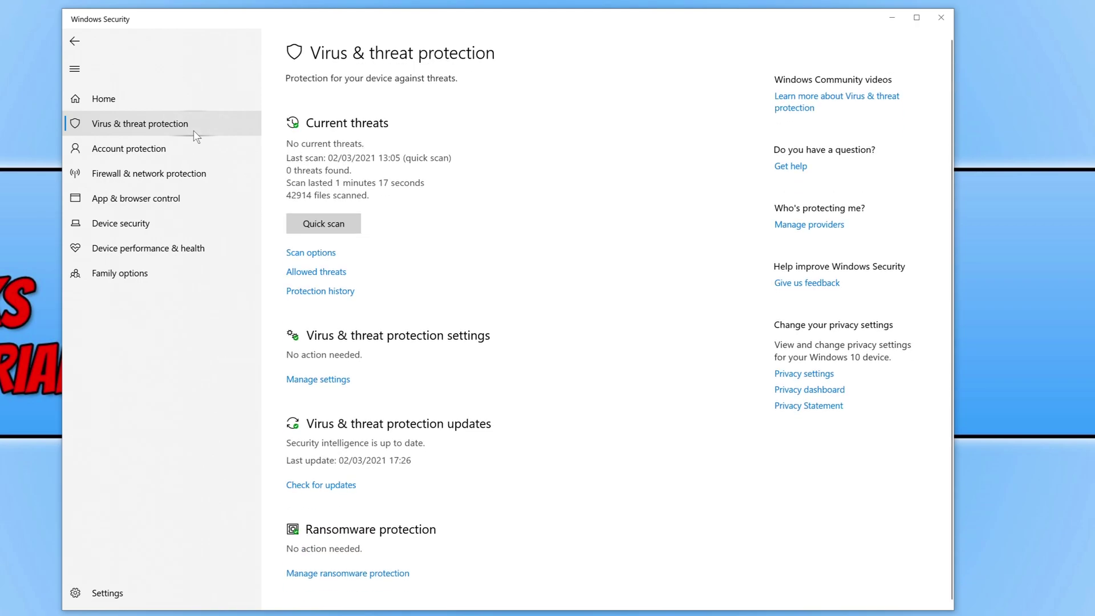
Step: Open Ransomware protection, showing Controlled folder access off and OneDrive recovery not set up
left_click(404, 576)
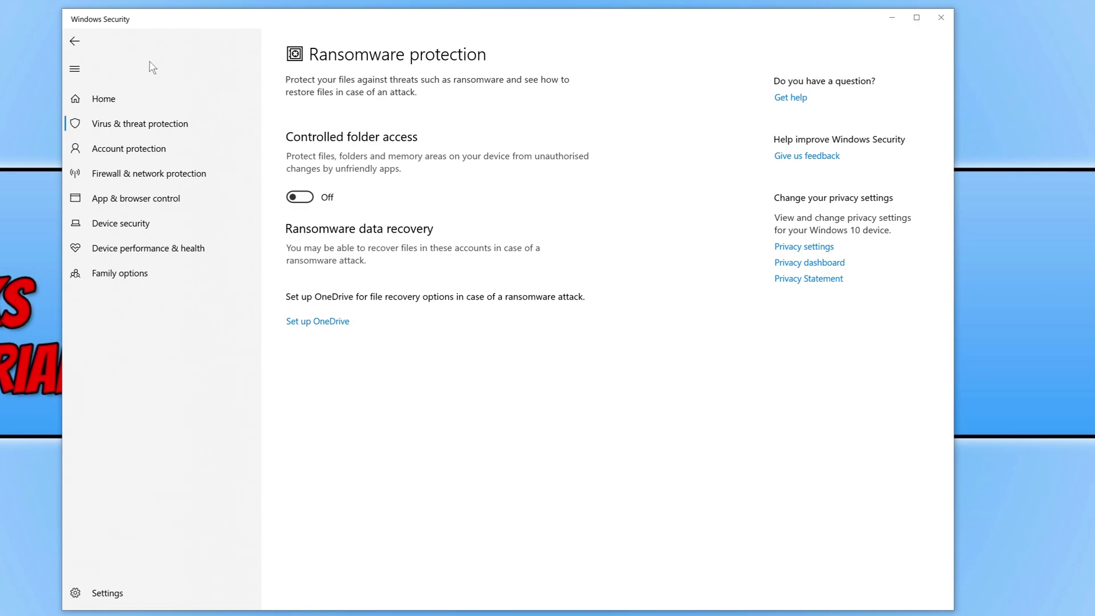
Step: Show Account protection, with no Microsoft account signed in and Dynamic lock not set up
left_click(165, 148)
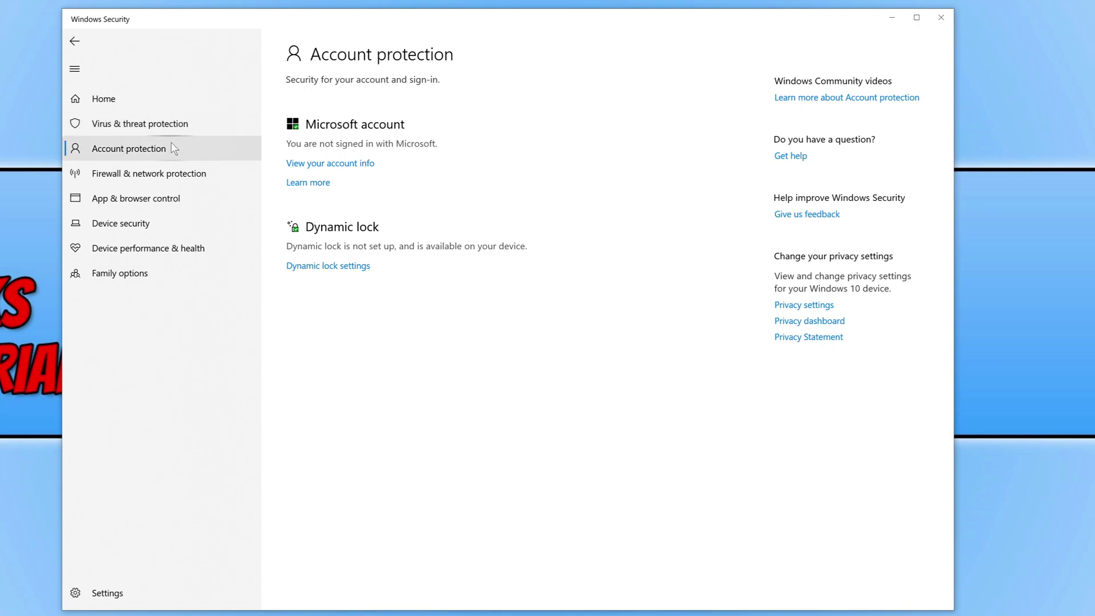
Step: Switch to Firewall & network protection and list the apps allowed through the firewall
left_click(188, 183)
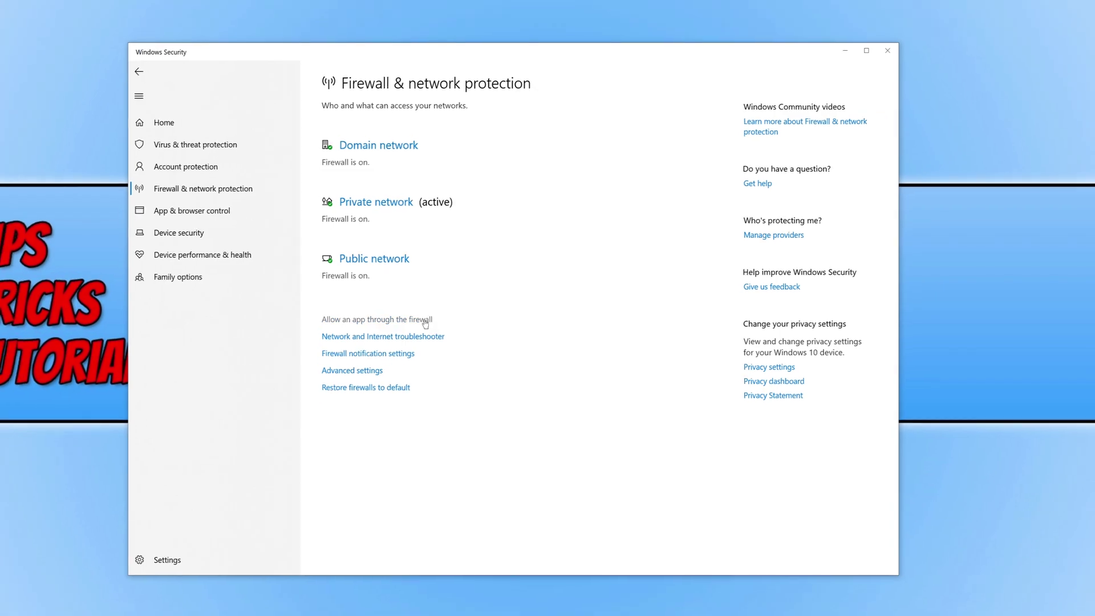
left_click(432, 320)
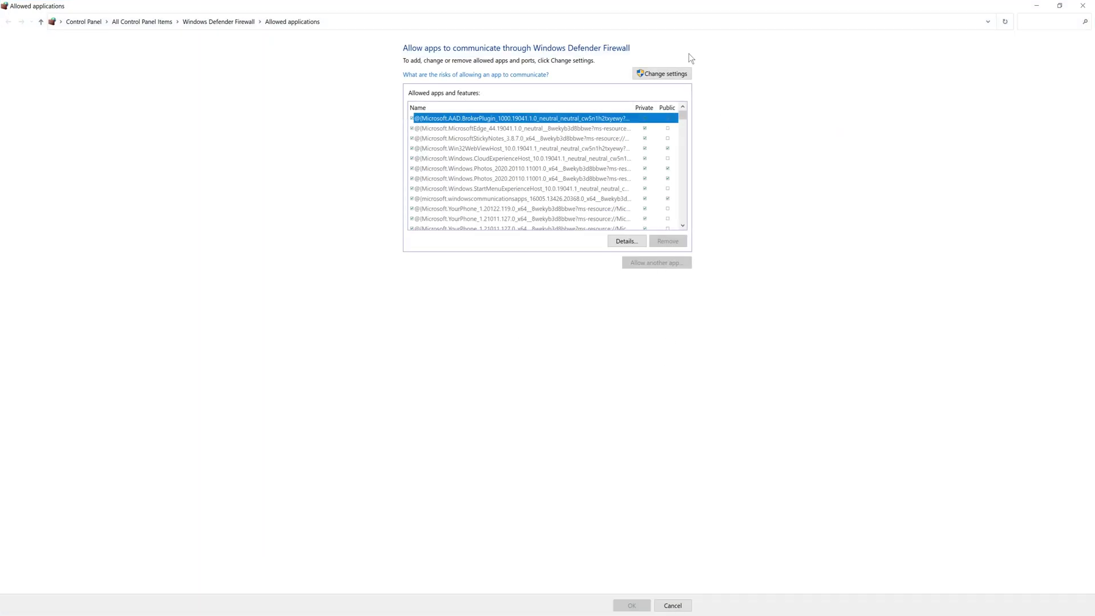
left_click(681, 75)
left_click(646, 264)
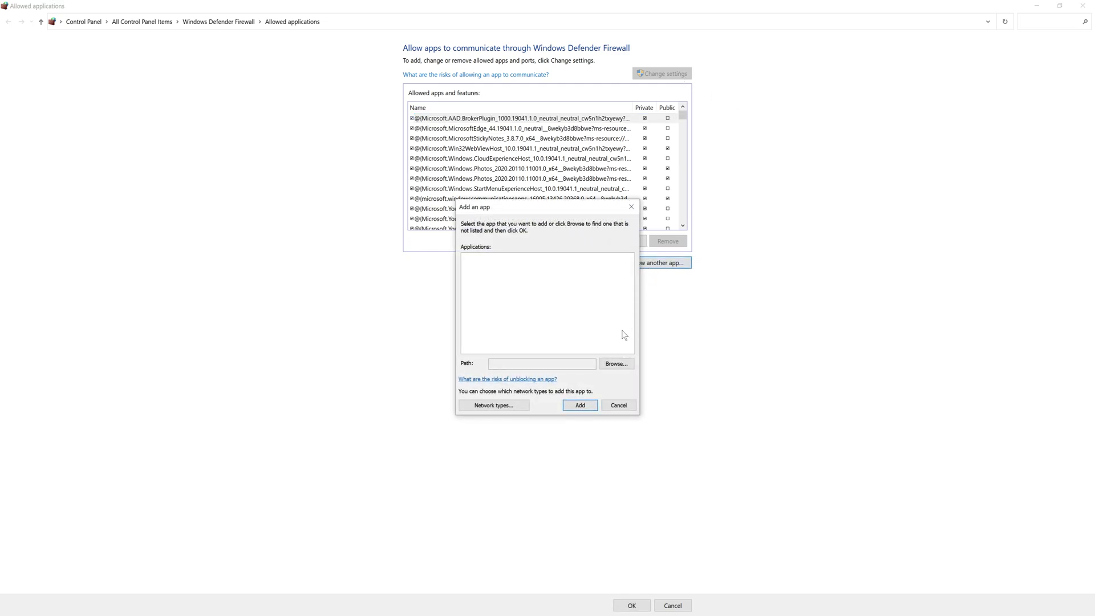
left_click(620, 405)
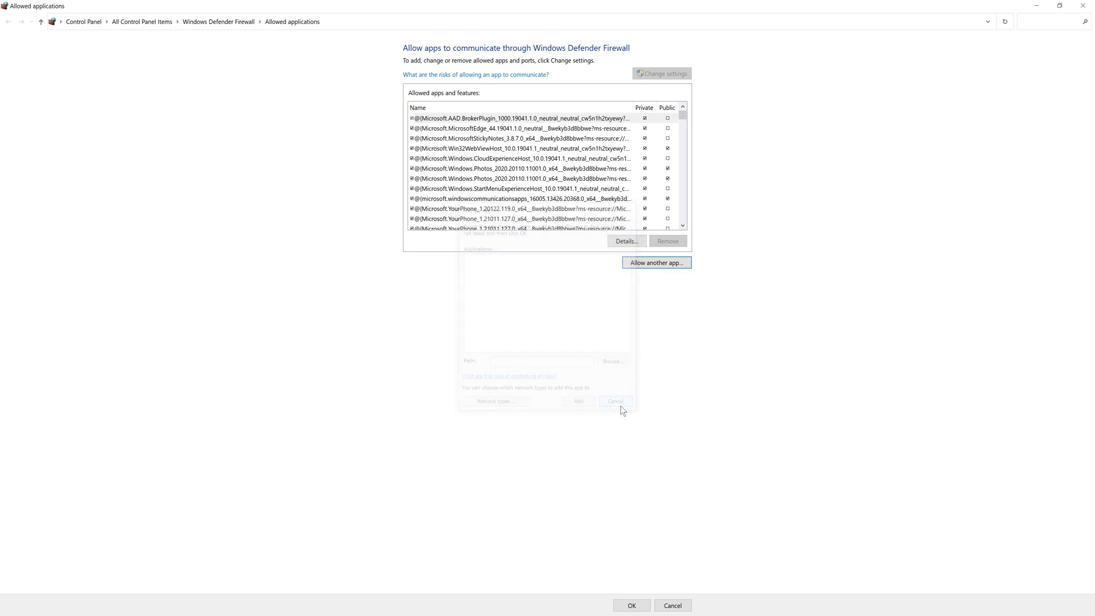
left_click(1083, 6)
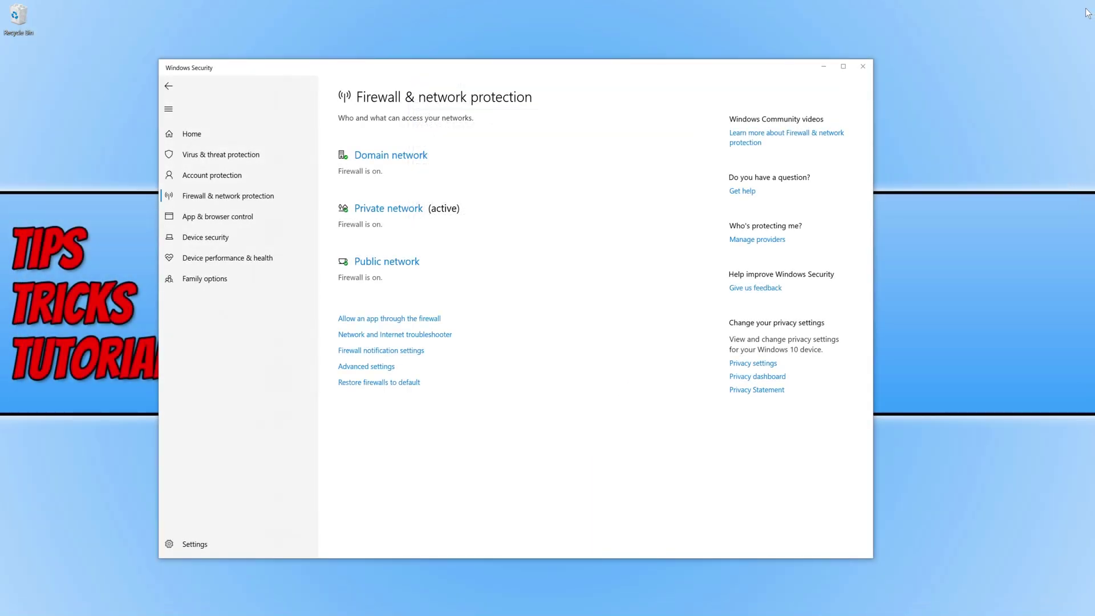
left_click(374, 366)
left_click_drag(275, 11, 303, 14)
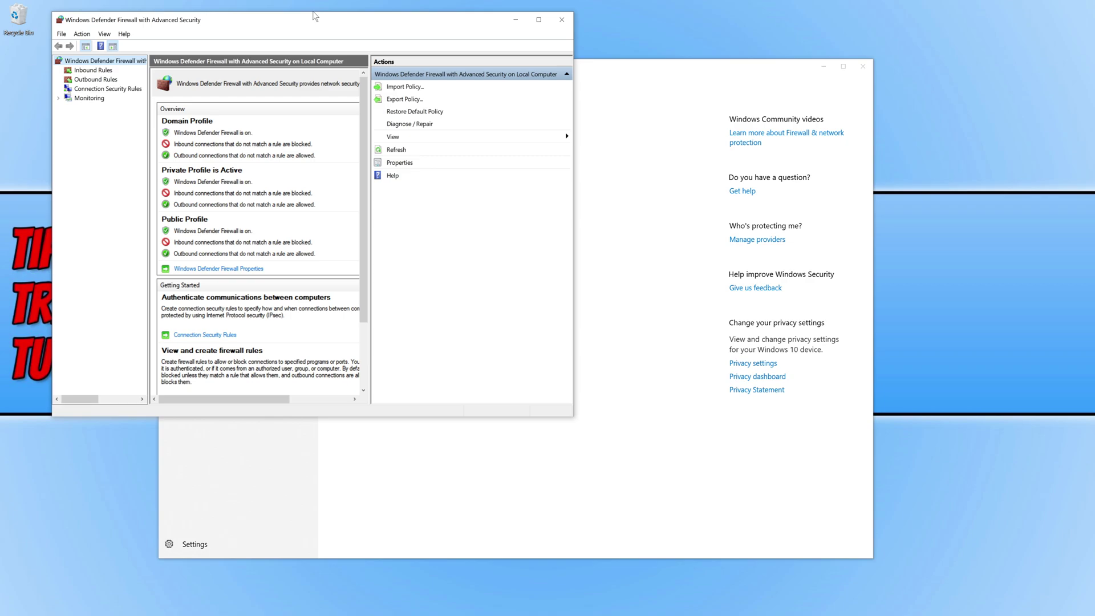
left_click(564, 22)
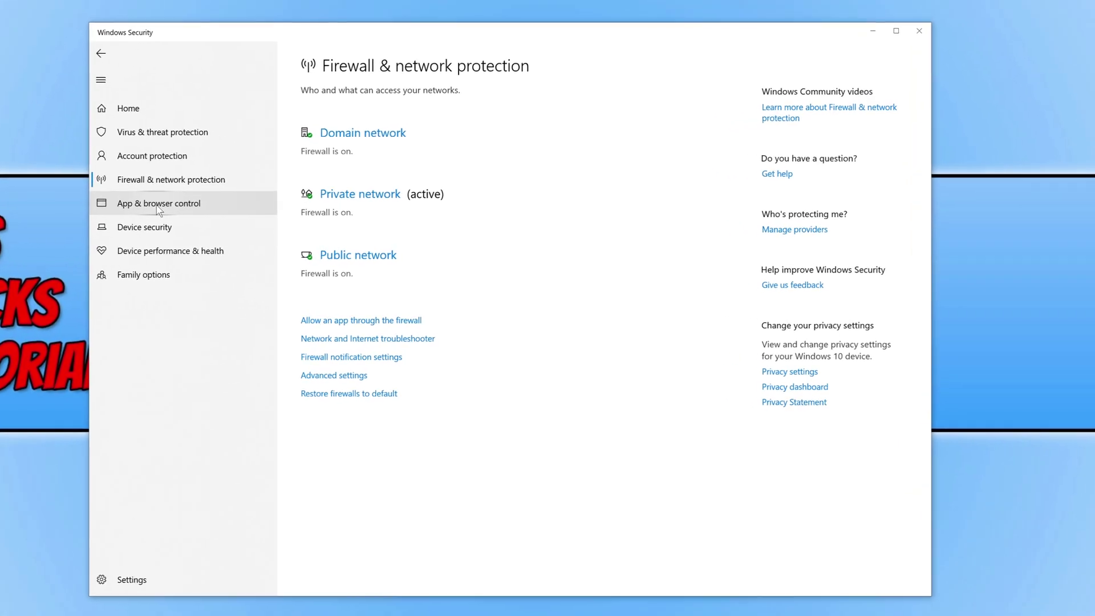
Step: Enable potentially unwanted app blocking, check Reputation-based protection settings are all On, then go to Device security
left_click(158, 211)
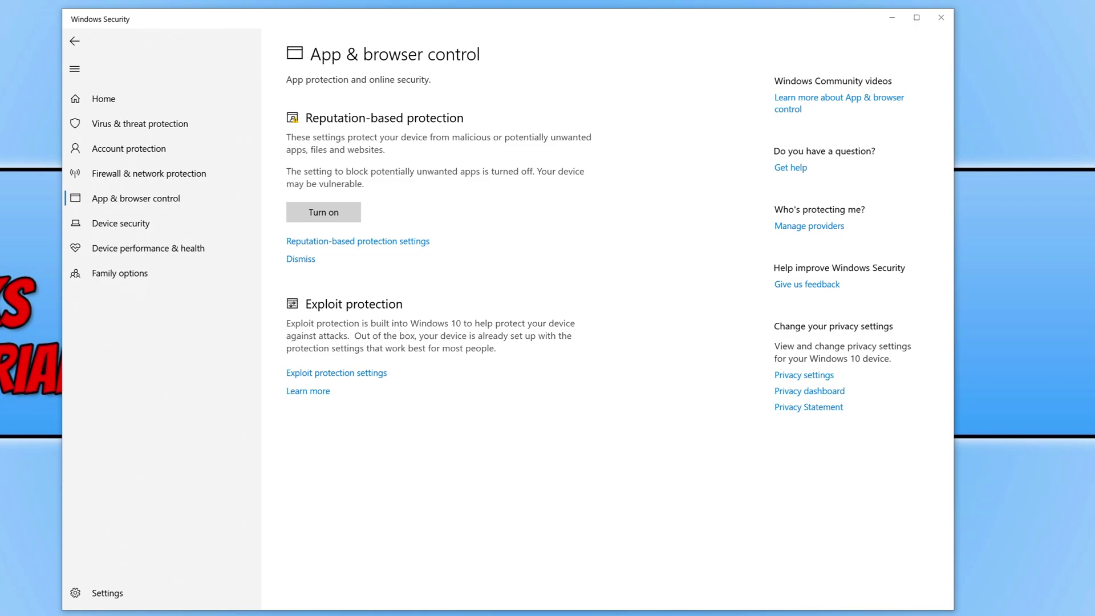
left_click(350, 205)
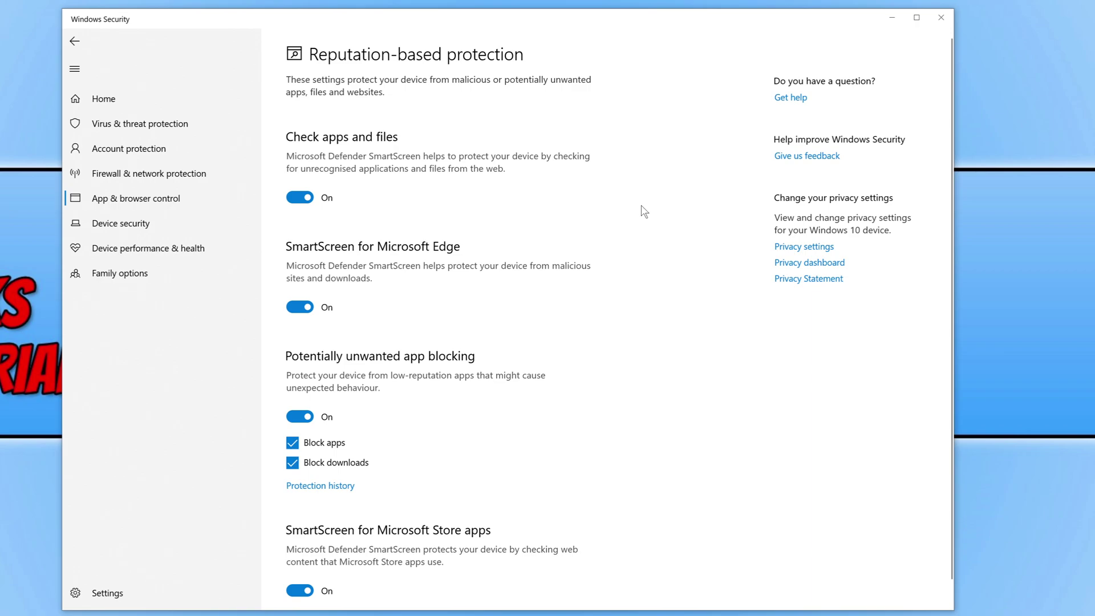
scroll(675, 266, "down", 1)
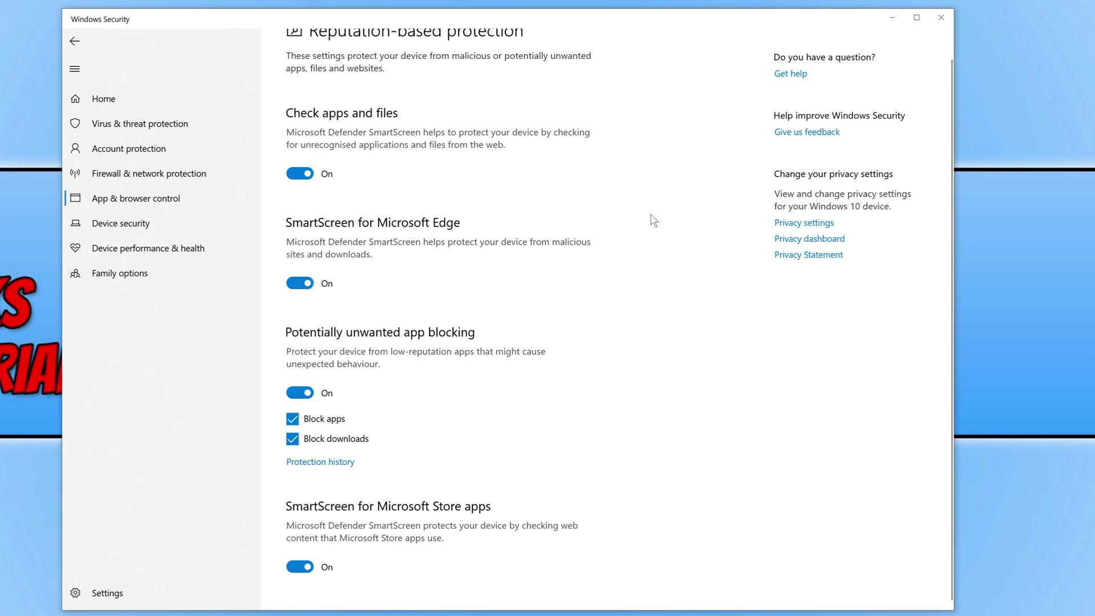
left_click(162, 222)
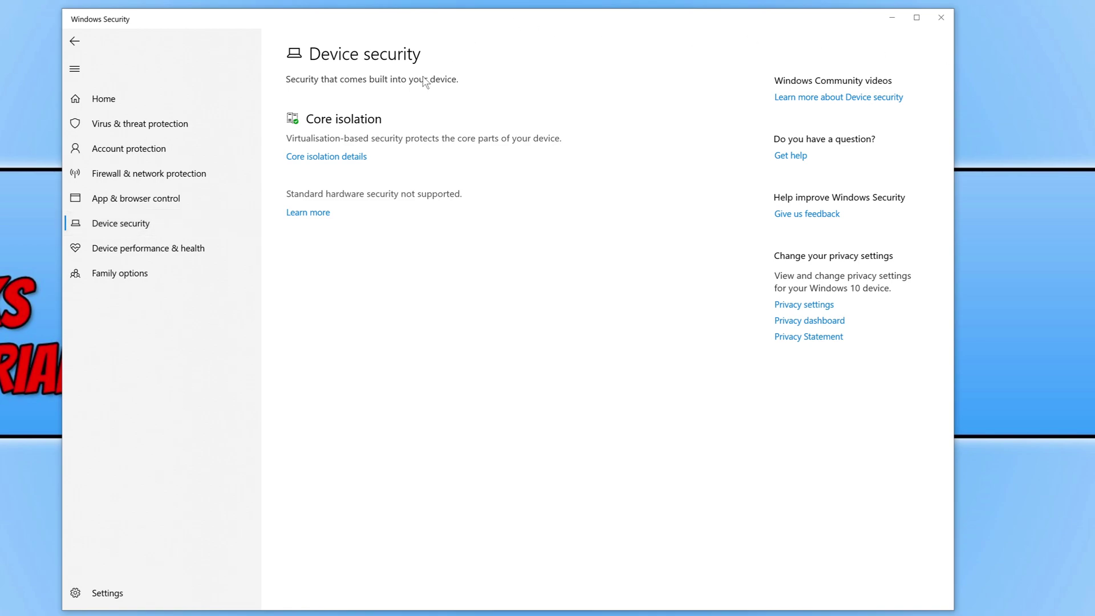
Step: View the Core isolation details page, confirming Memory integrity is Off
left_click(336, 157)
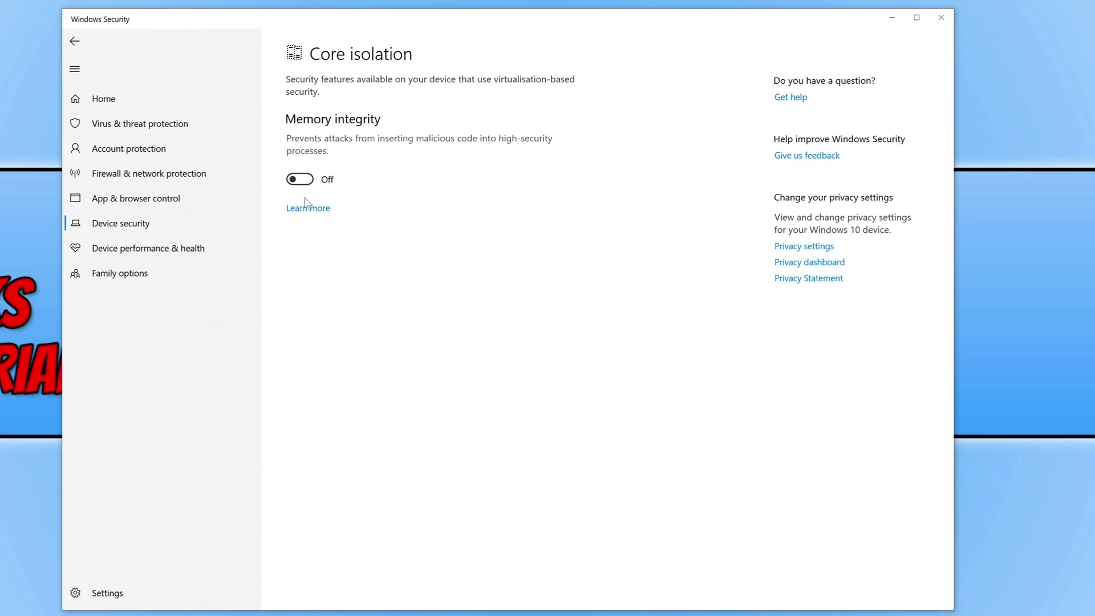
Step: Look over the Device performance & health report, then move on to the Family options page
left_click(185, 255)
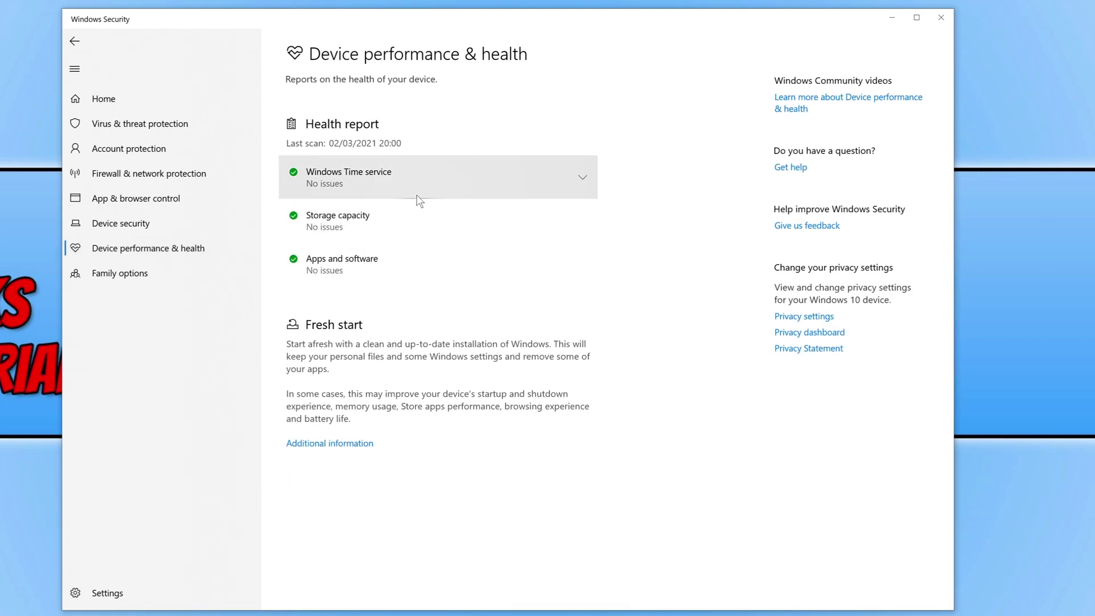
left_click(103, 277)
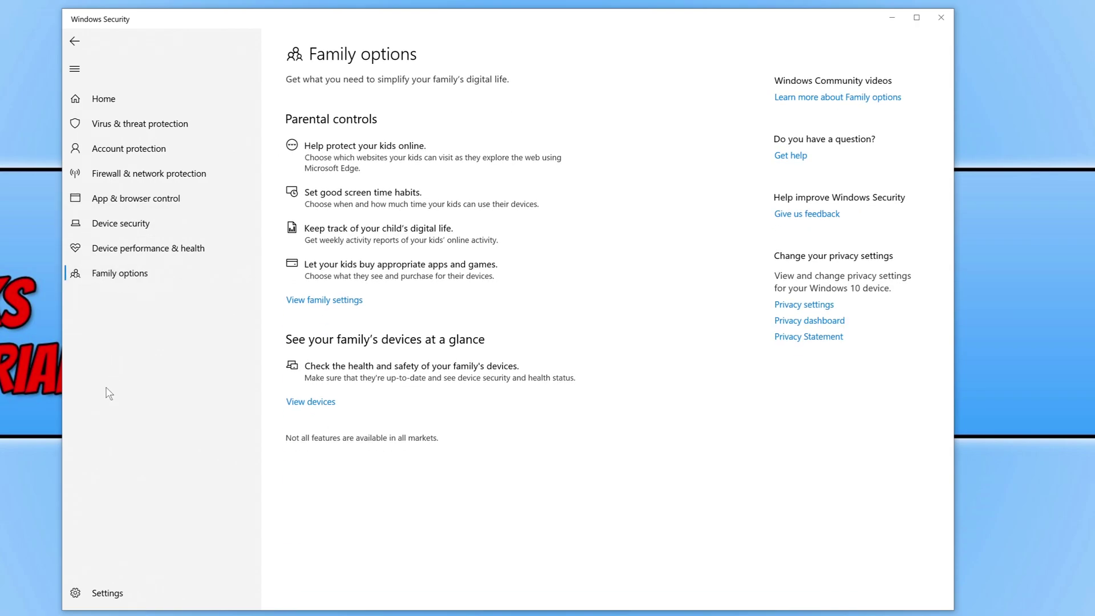